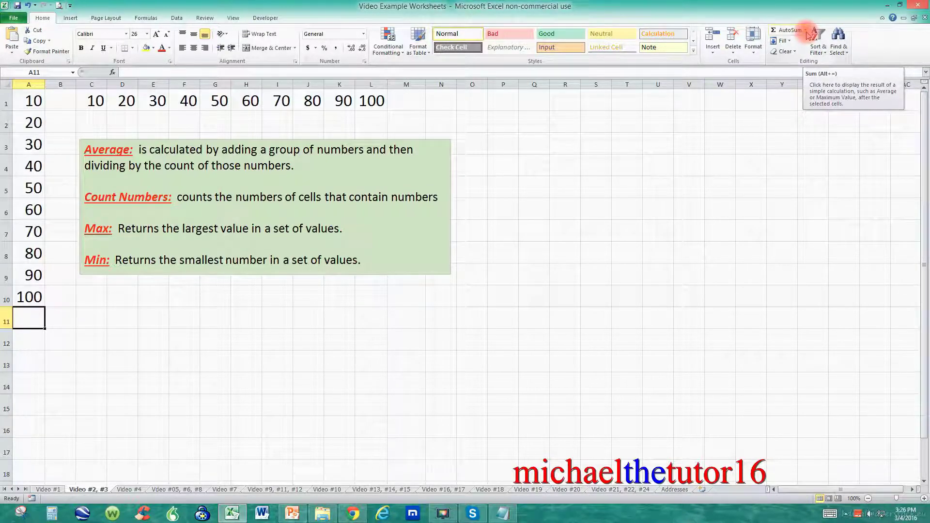
Calculate the average of A1:A10 in cell A11 with the AutoSum Average function, reselecting the range after trying A1:A5
{"action": "left_click", "coordinate": [806, 31]}
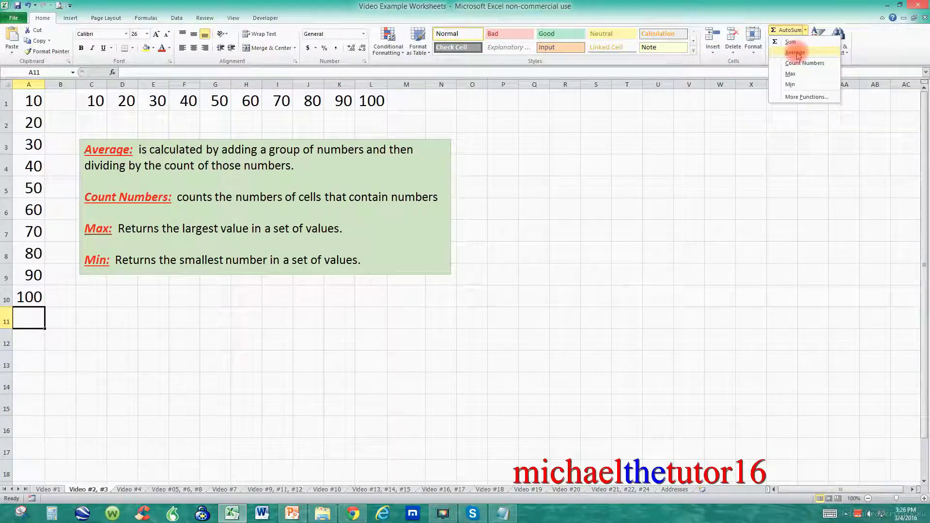
{"action": "left_click", "coordinate": [796, 53]}
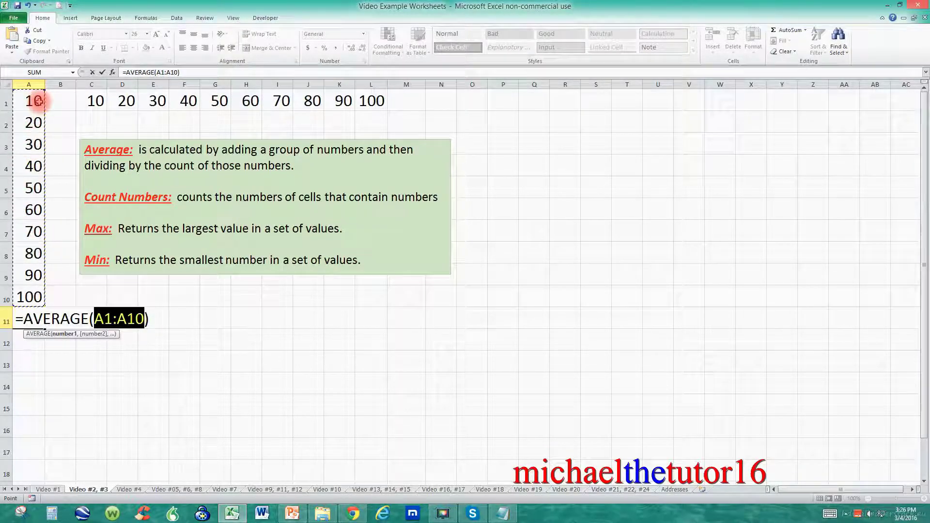
{"action": "left_click_drag", "start_coordinate": [38, 101], "coordinate": [38, 115]}
{"action": "left_click_drag", "start_coordinate": [36, 164], "coordinate": [37, 186]}
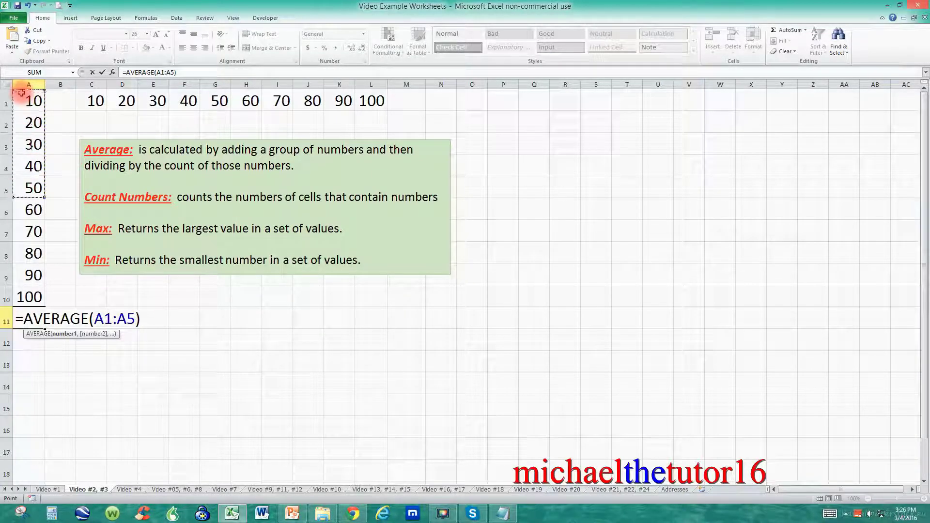
{"action": "left_click_drag", "start_coordinate": [21, 92], "coordinate": [17, 290]}
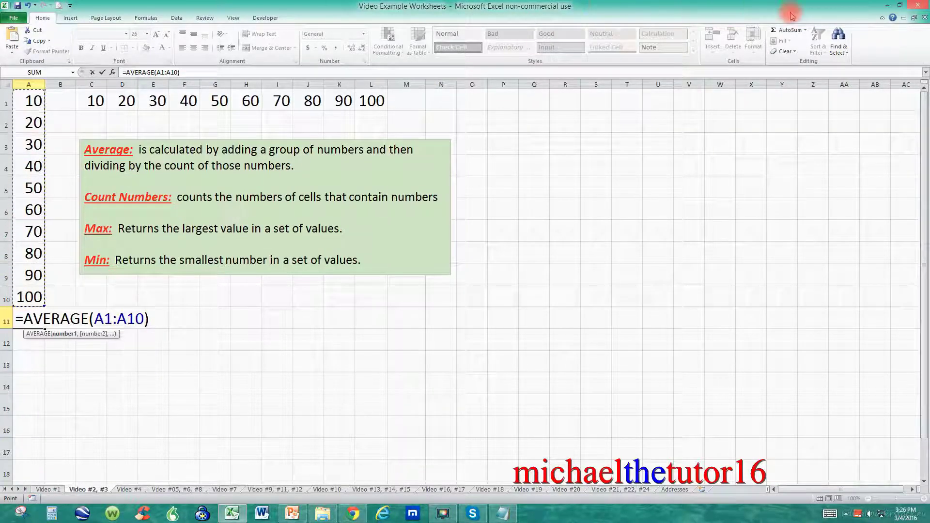
{"action": "left_click", "coordinate": [805, 30]}
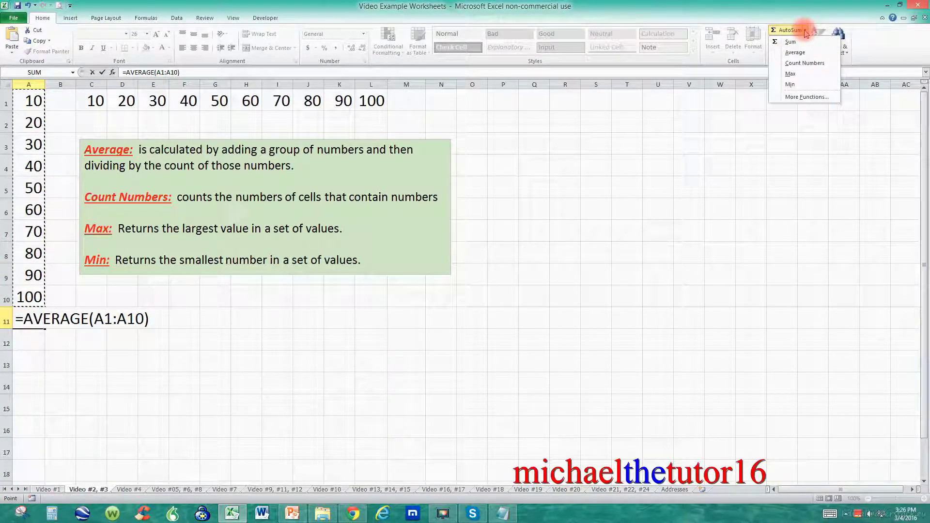
{"action": "left_click", "coordinate": [790, 53]}
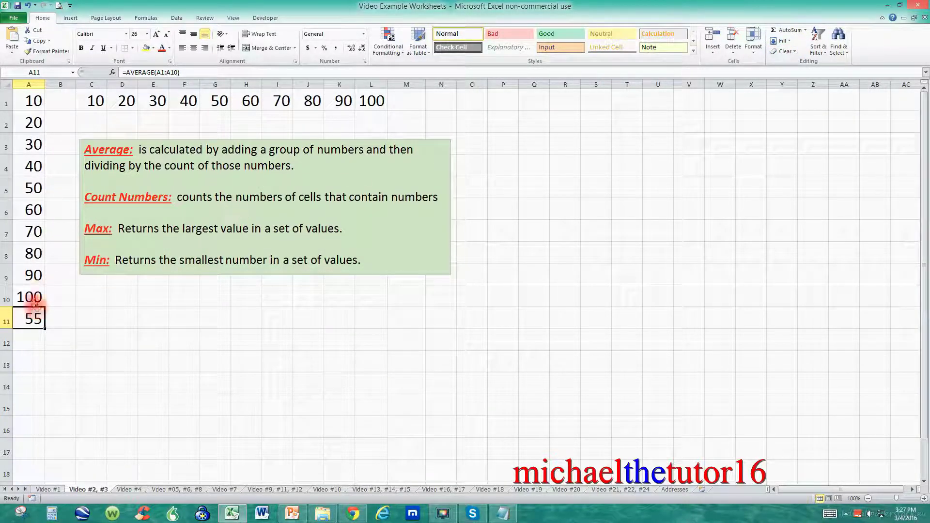
Highlight the averaged values in A1:A10 and undo the average formula in cell A11
{"action": "left_click", "coordinate": [27, 101]}
{"action": "left_click_drag", "start_coordinate": [28, 101], "coordinate": [26, 292]}
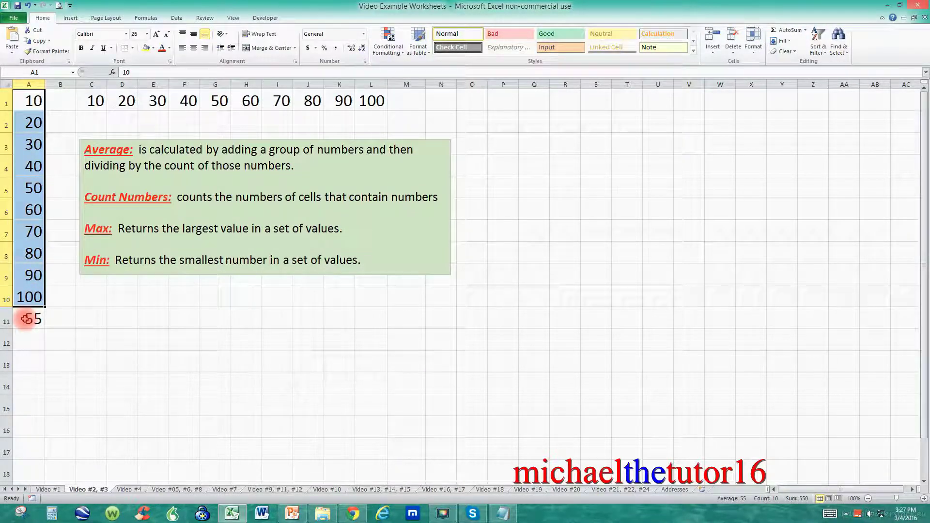
{"action": "left_click", "coordinate": [28, 5]}
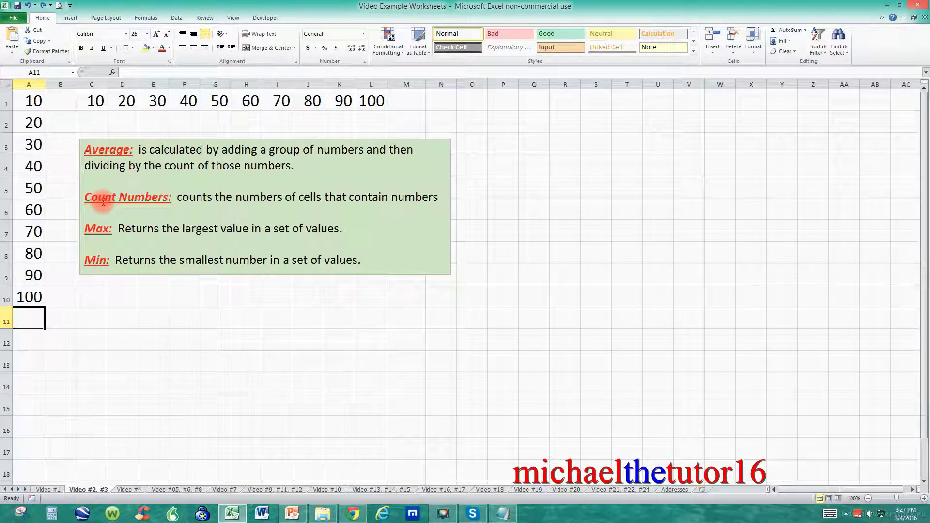
Count the cells containing numbers in A1:A10 with Count Numbers in cell A11, and undo that formula
{"action": "left_click", "coordinate": [33, 100]}
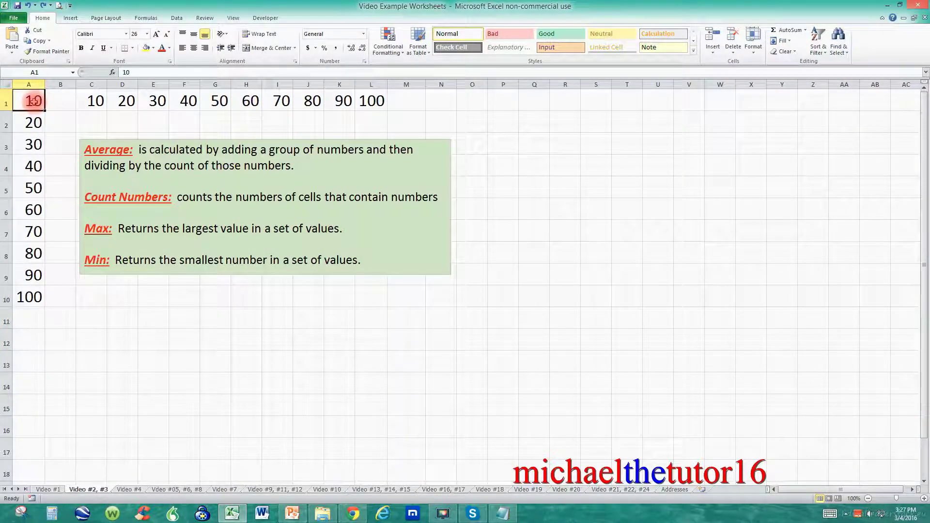
{"action": "left_click_drag", "start_coordinate": [33, 101], "coordinate": [22, 303]}
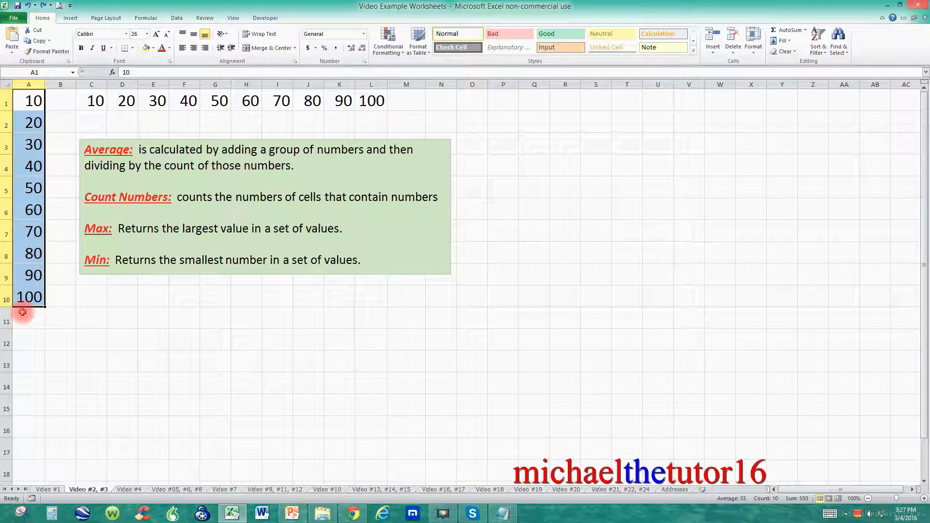
{"action": "left_click", "coordinate": [22, 312]}
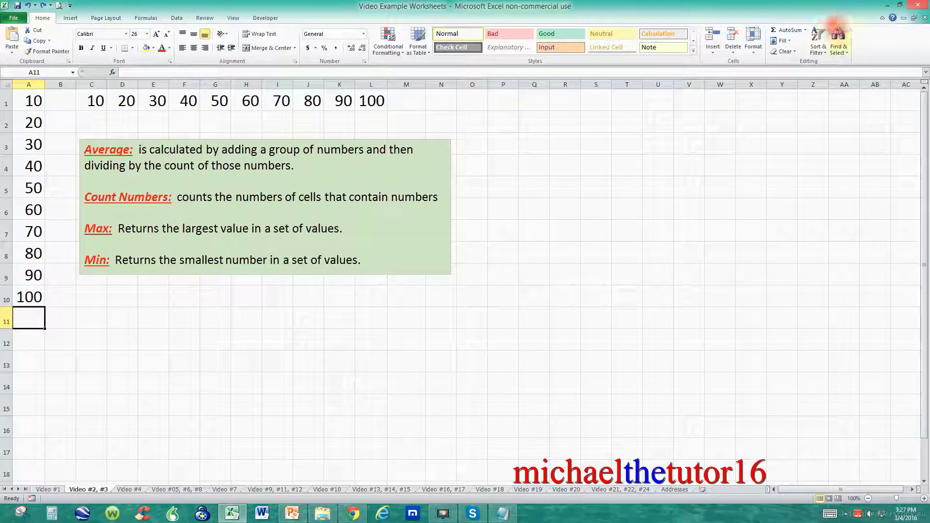
{"action": "left_click", "coordinate": [806, 30]}
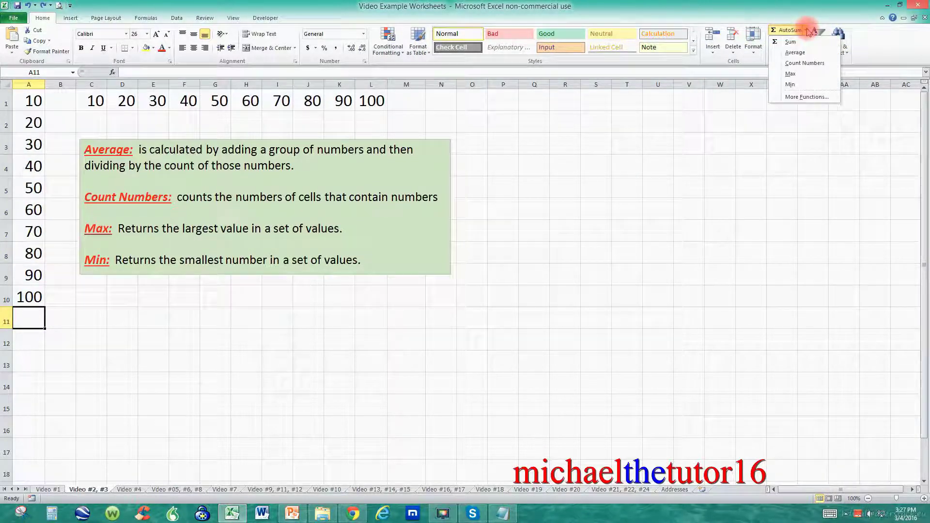
{"action": "left_click", "coordinate": [803, 63]}
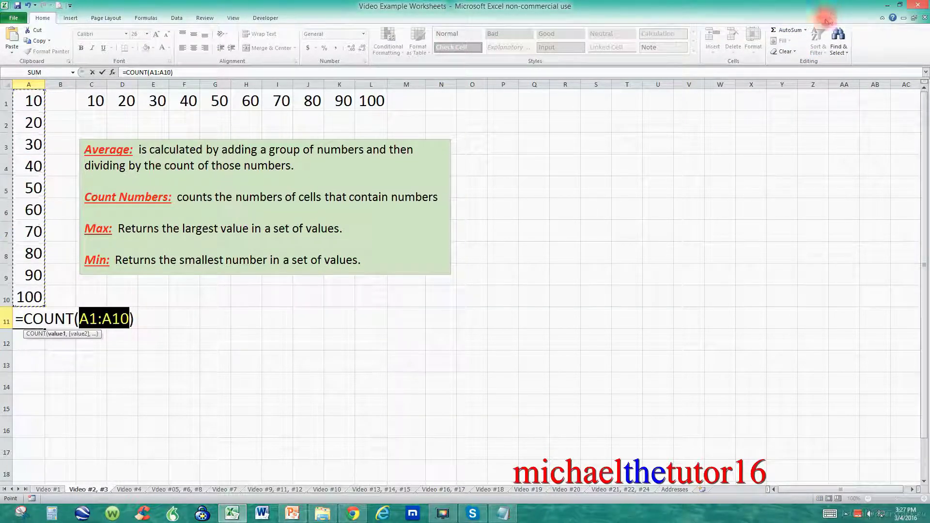
{"action": "left_click", "coordinate": [805, 30]}
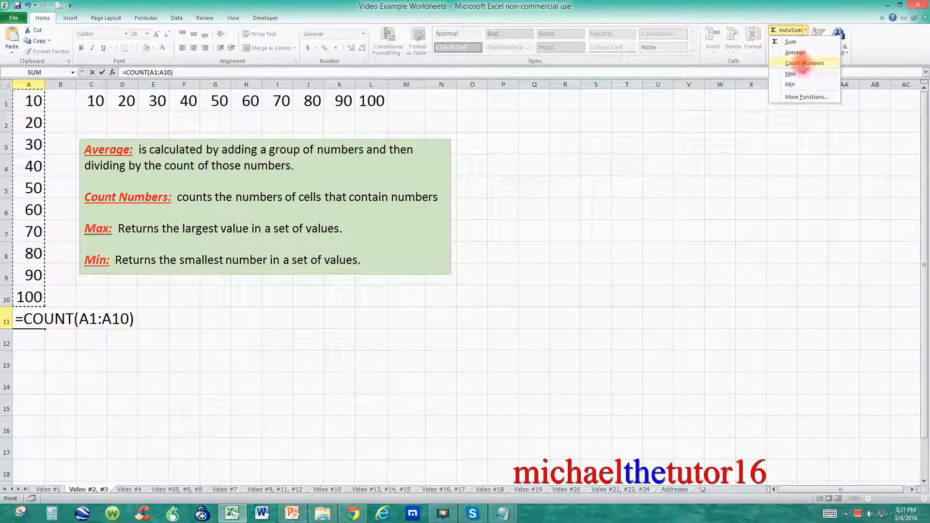
{"action": "left_click", "coordinate": [805, 65]}
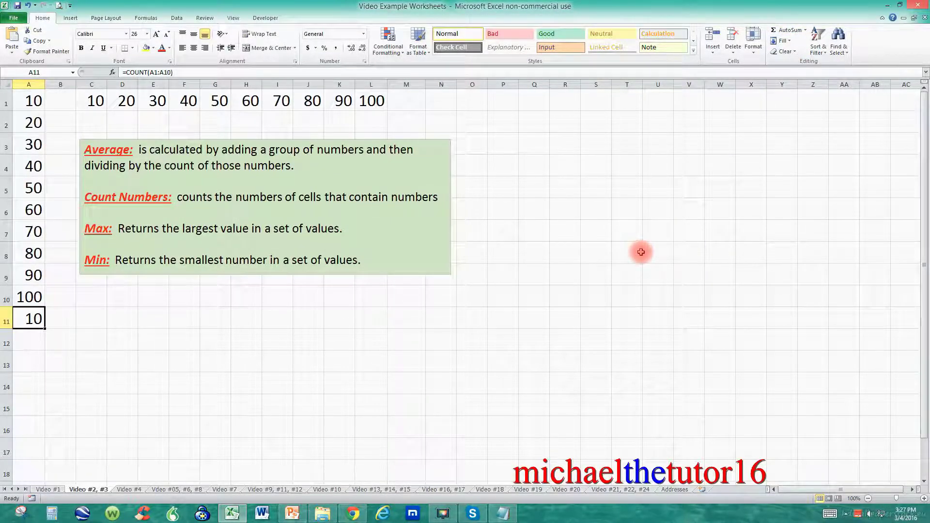
{"action": "left_click", "coordinate": [28, 5]}
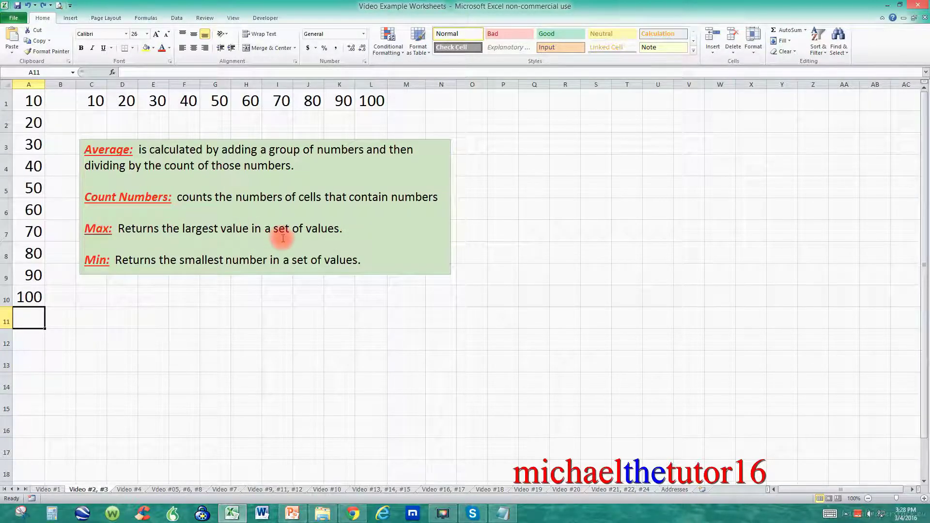
Find the largest value in A1:A10 with the Max function in cell A11, and undo that formula
{"action": "left_click", "coordinate": [37, 102]}
{"action": "left_click_drag", "start_coordinate": [37, 102], "coordinate": [27, 294]}
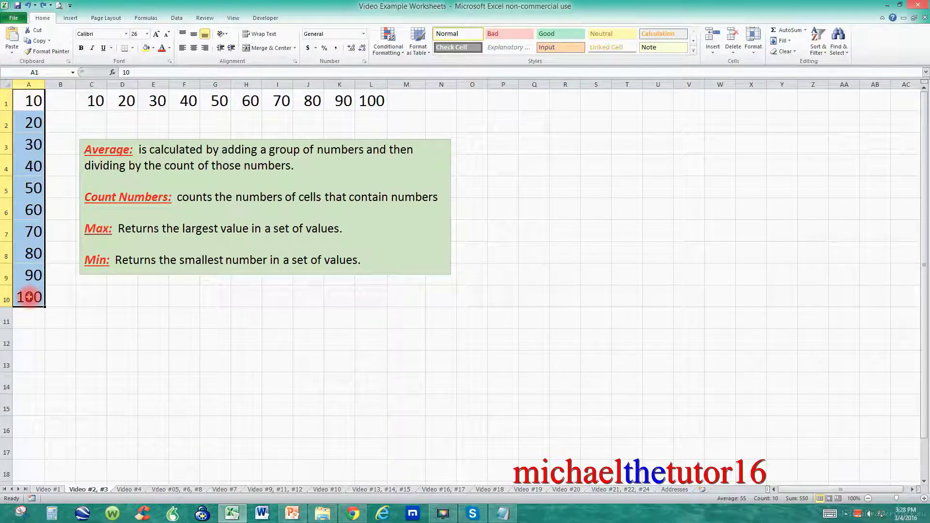
{"action": "left_click", "coordinate": [31, 322]}
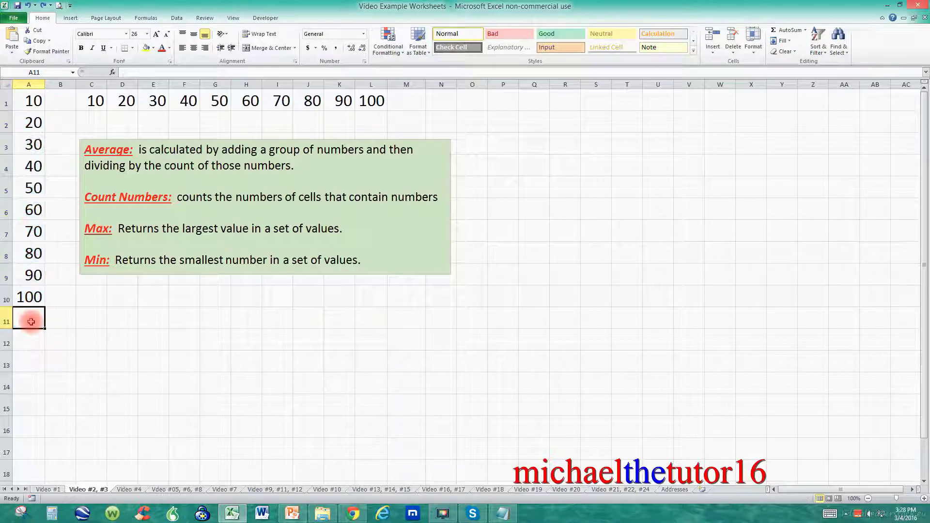
{"action": "left_click", "coordinate": [805, 31]}
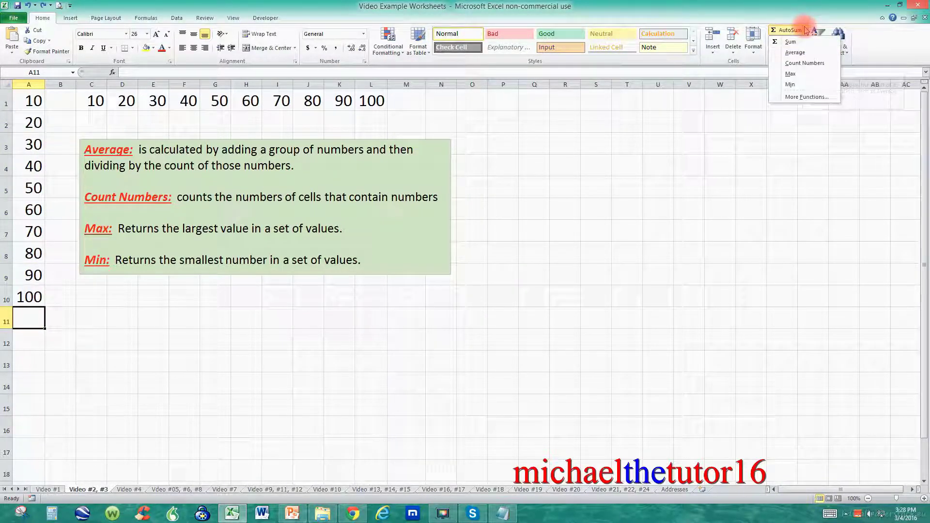
{"action": "left_click", "coordinate": [790, 74]}
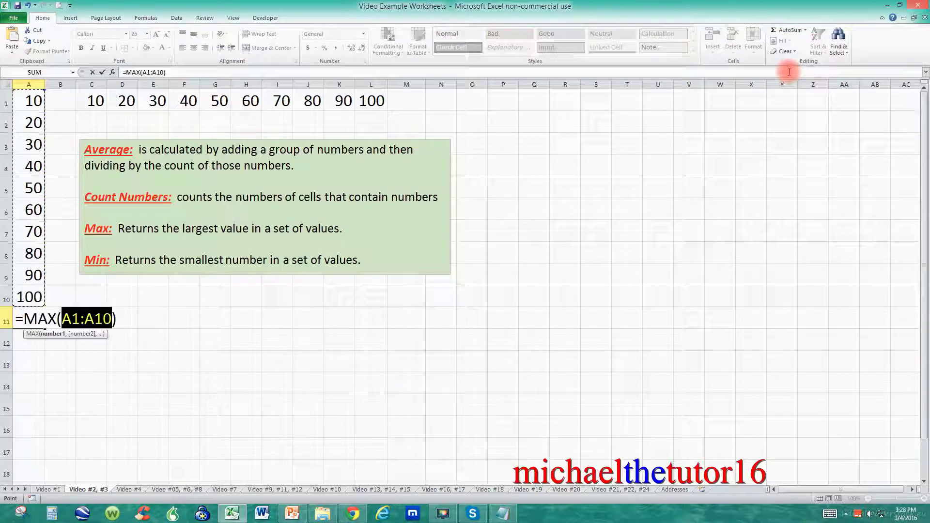
{"action": "left_click", "coordinate": [805, 30]}
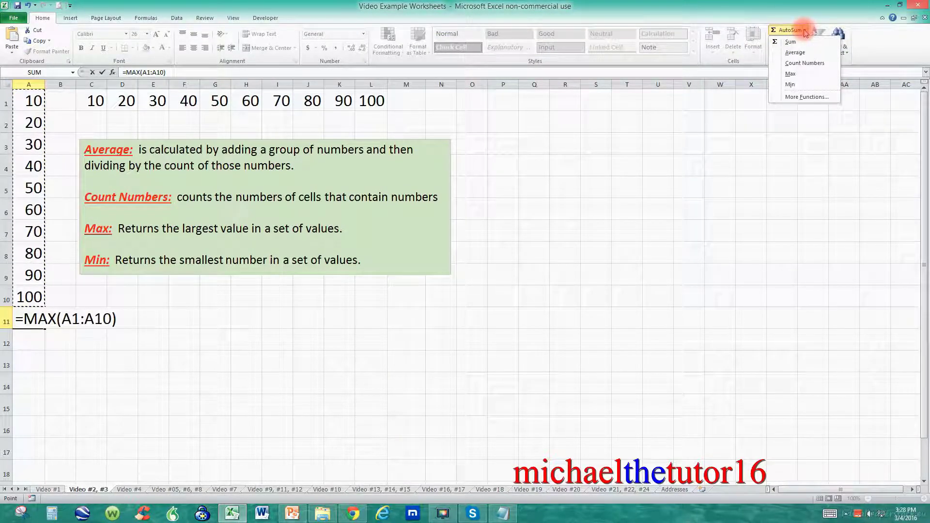
{"action": "left_click", "coordinate": [791, 75]}
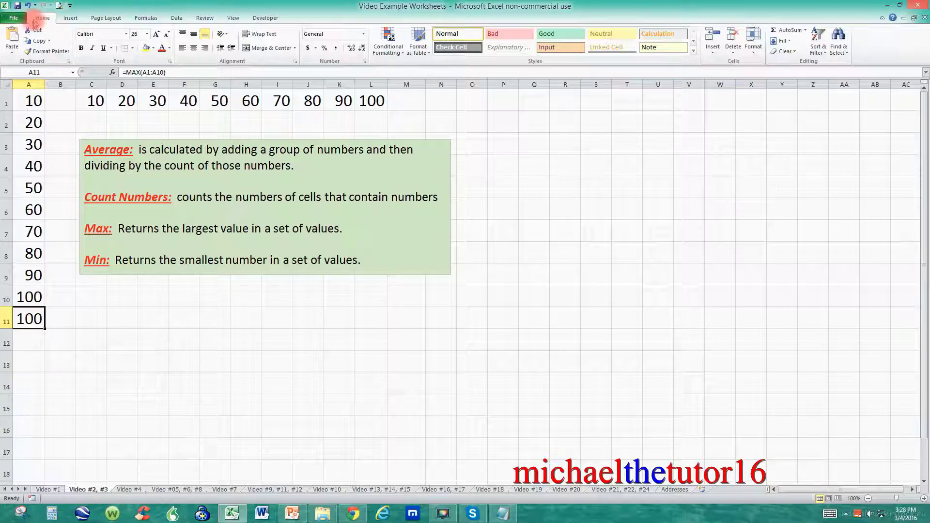
{"action": "left_click", "coordinate": [28, 5]}
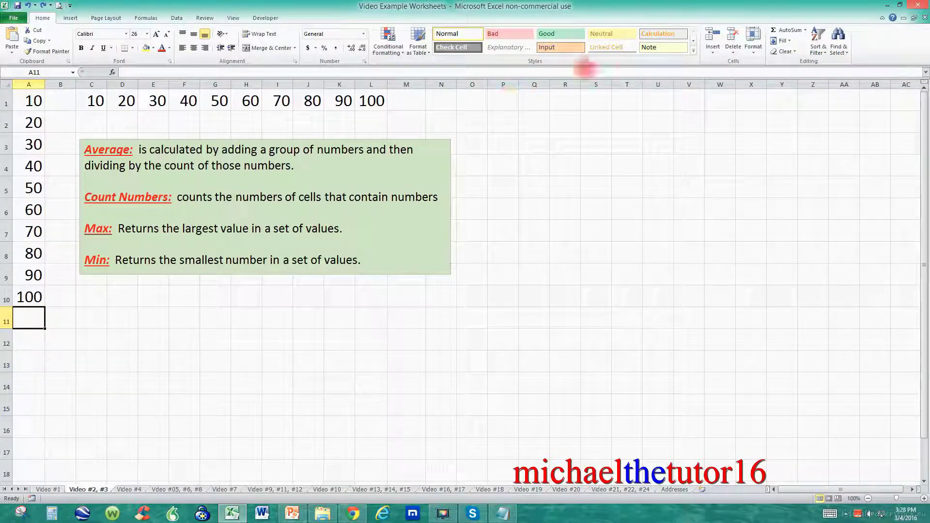
Find the smallest value in A1:A10 by entering the Min function in cell A11
{"action": "left_click", "coordinate": [805, 30]}
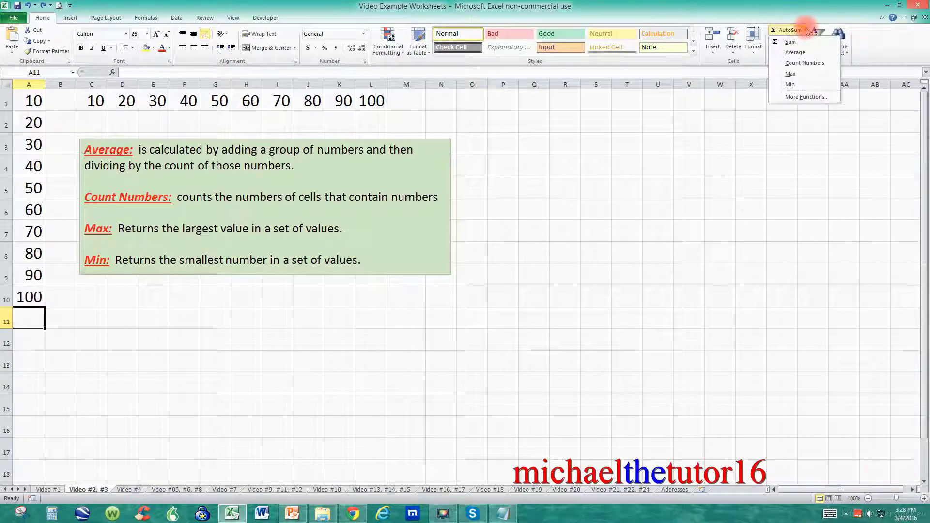
{"action": "left_click", "coordinate": [791, 85]}
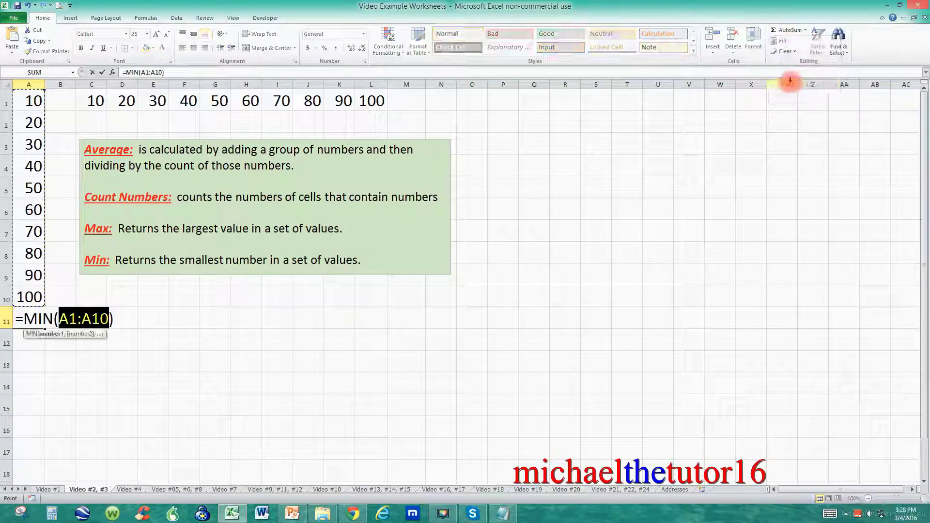
{"action": "left_click", "coordinate": [805, 31]}
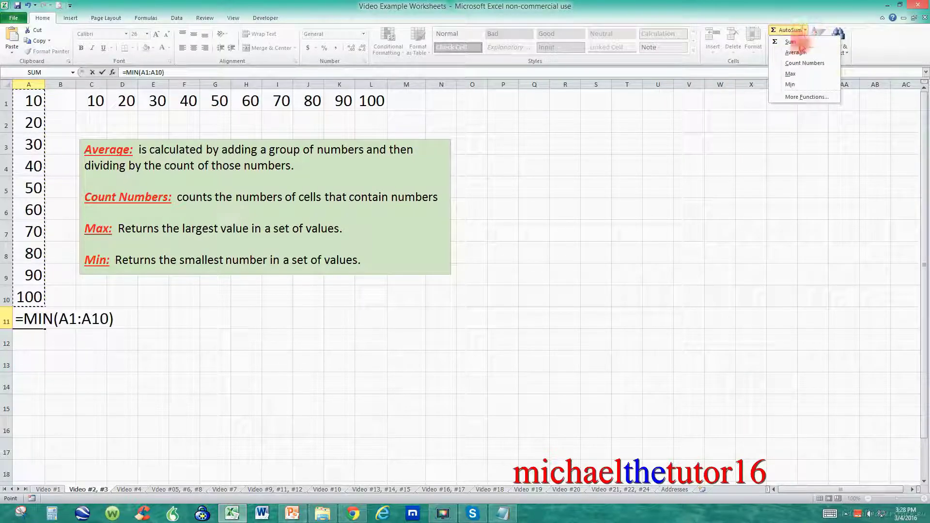
{"action": "left_click", "coordinate": [789, 83]}
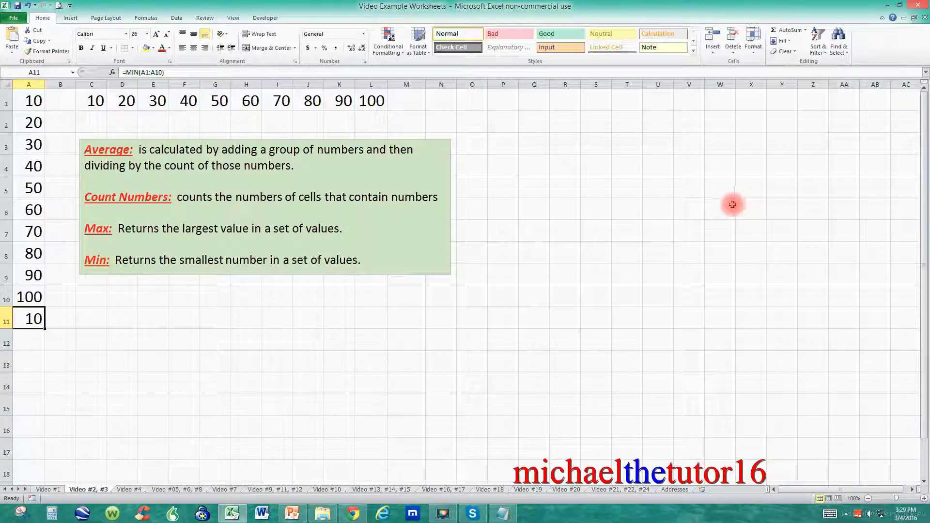
{"action": "left_click", "coordinate": [64, 317]}
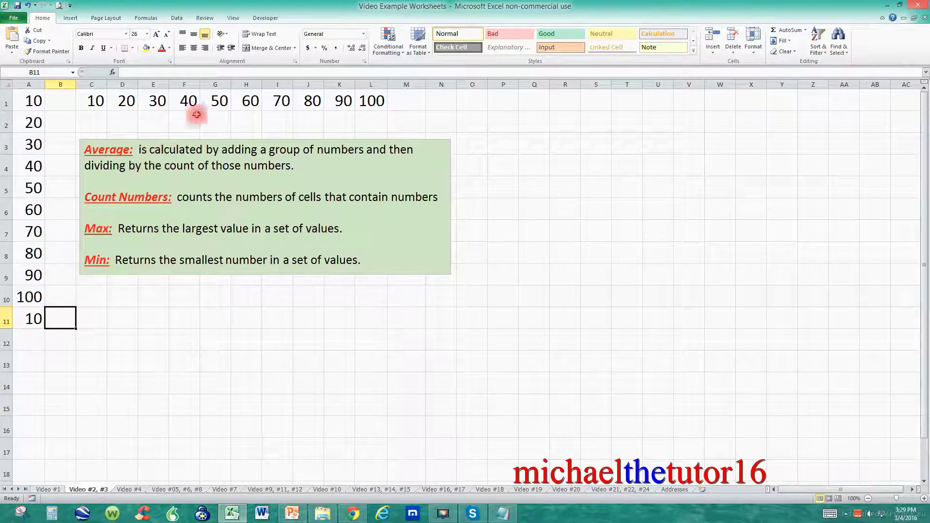